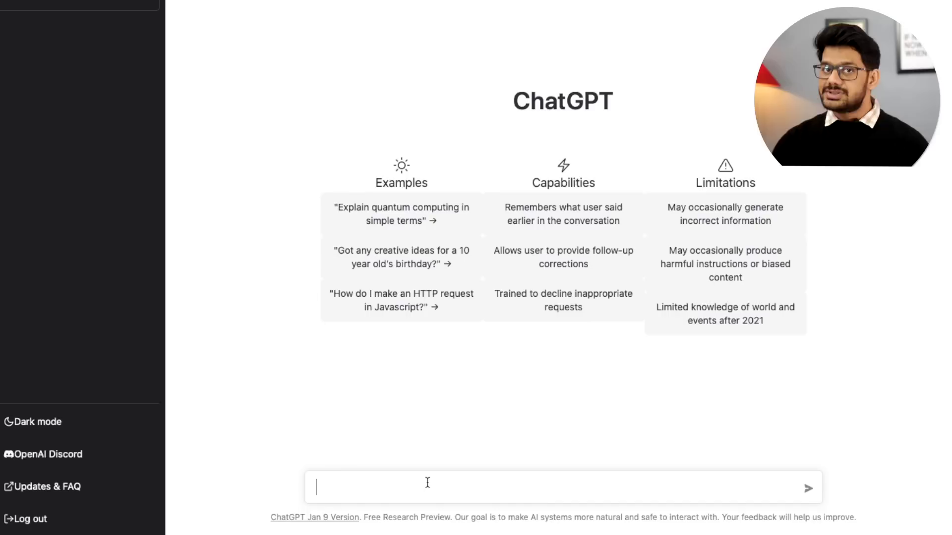
Submit the prompts "write sick leave to my boss" and "write a song" one after the other.
{"action": "type", "text": "write sick leave to my boss"}
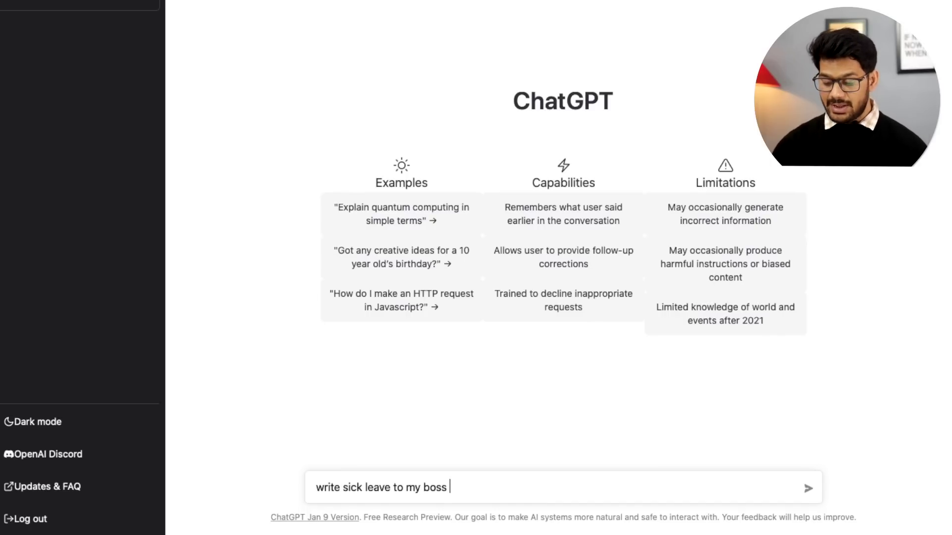
{"action": "left_click", "coordinate": [809, 488]}
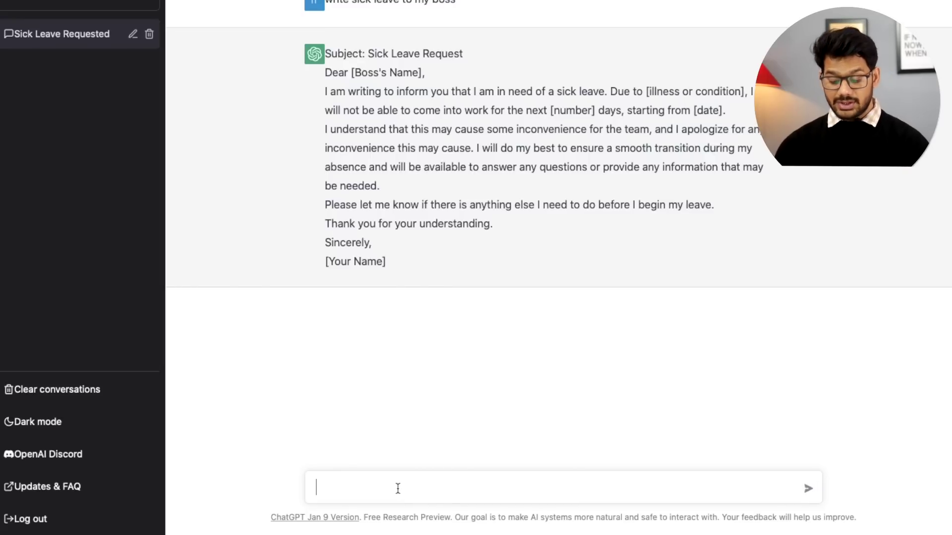
{"action": "type", "text": "write a song"}
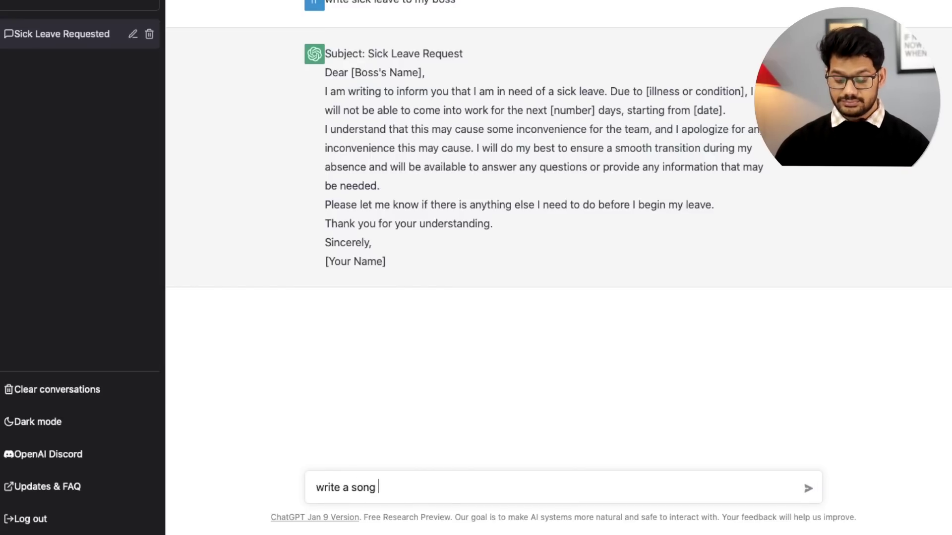
{"action": "key", "text": "Return"}
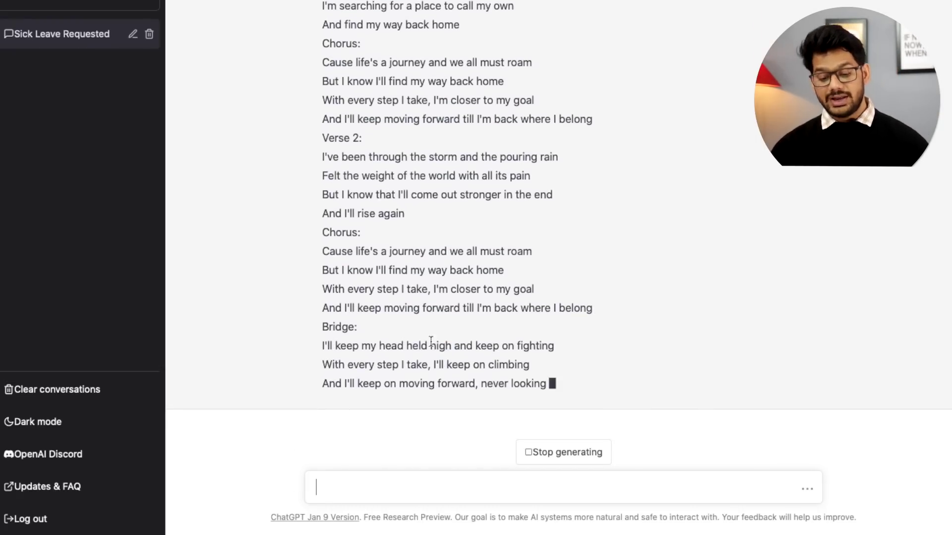
{"action": "scroll", "coordinate": [446, 266], "scroll_direction": "up", "scroll_amount": 3}
{"action": "scroll", "coordinate": [437, 297], "scroll_direction": "down", "scroll_amount": 4}
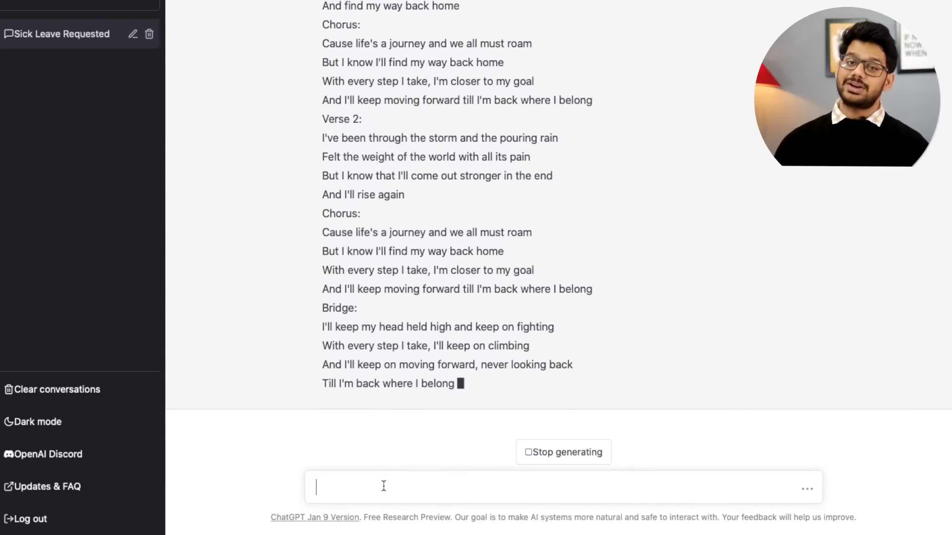
Stop the reply to the song request and submit the prompt "write a song in Hindi".
{"action": "left_click", "coordinate": [383, 486]}
{"action": "type", "text": "w"}
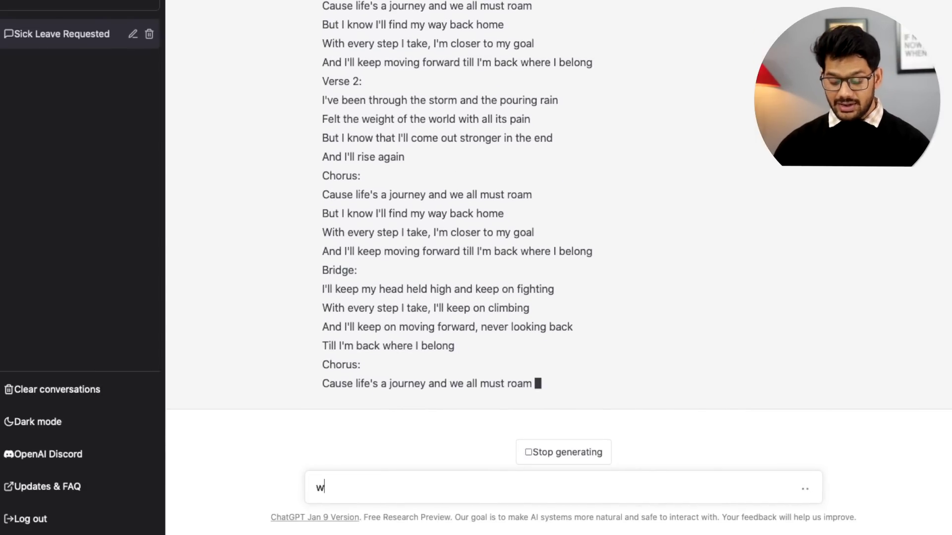
{"action": "type", "text": "rite a song in hinf"}
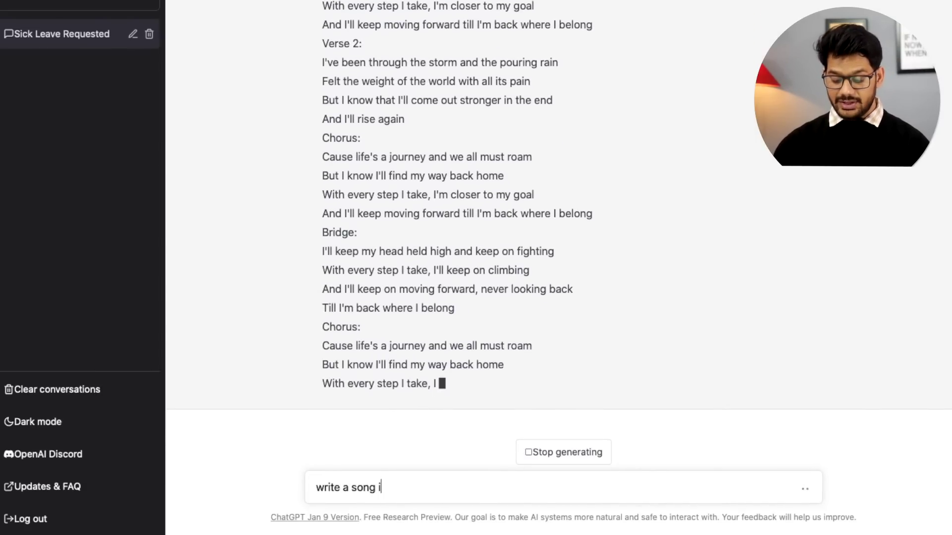
{"action": "key", "text": "BackSpace"}
{"action": "key", "text": "BackSpace"}
{"action": "key", "text": "BackSpace"}
{"action": "key", "text": "BackSpace"}
{"action": "type", "text": "Hindi"}
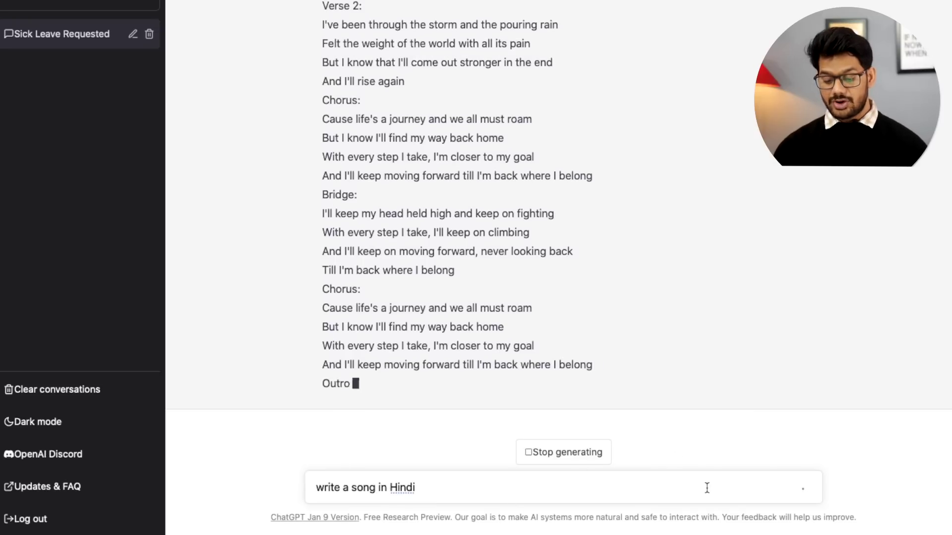
{"action": "left_click", "coordinate": [540, 453]}
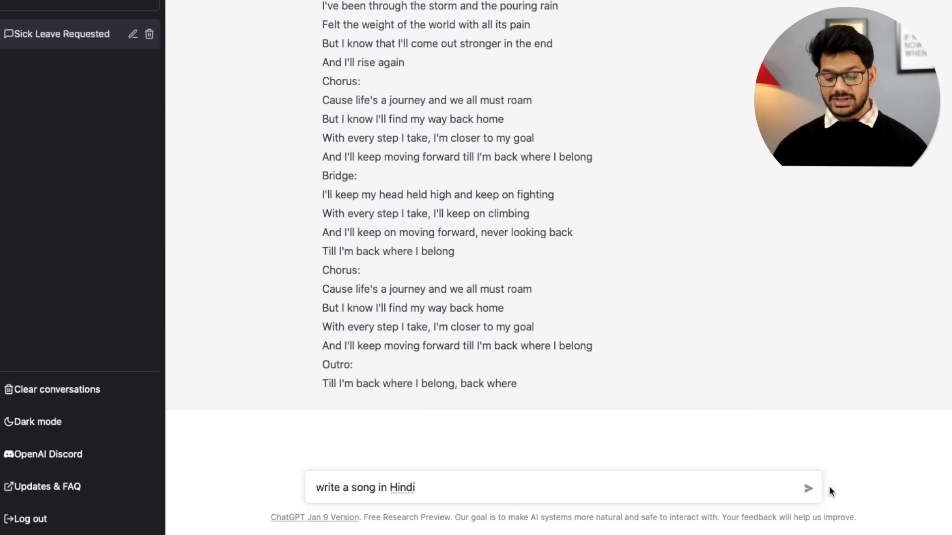
{"action": "left_click", "coordinate": [808, 490]}
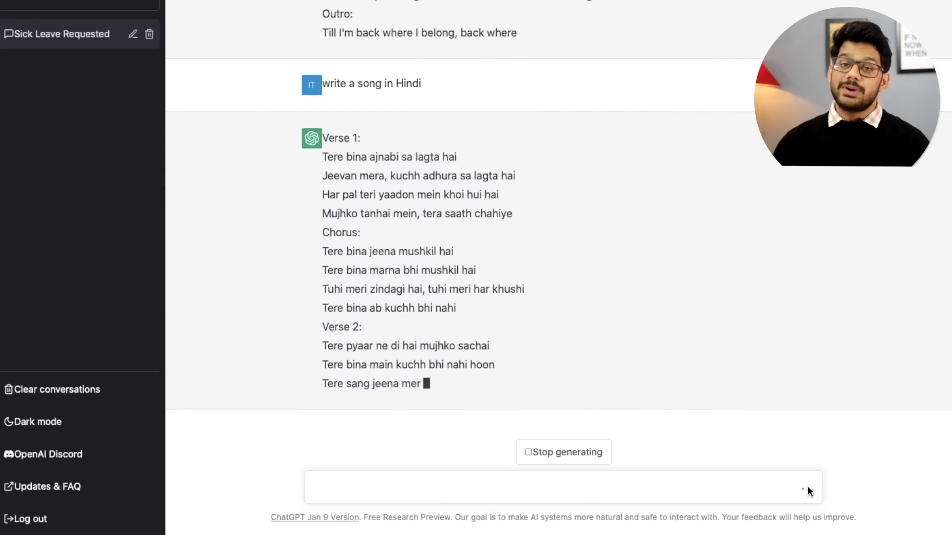
Stop the Hindi song reply and ask "what is the answers of 12 plus 3 plus 4 plus 1".
{"action": "left_click", "coordinate": [572, 449]}
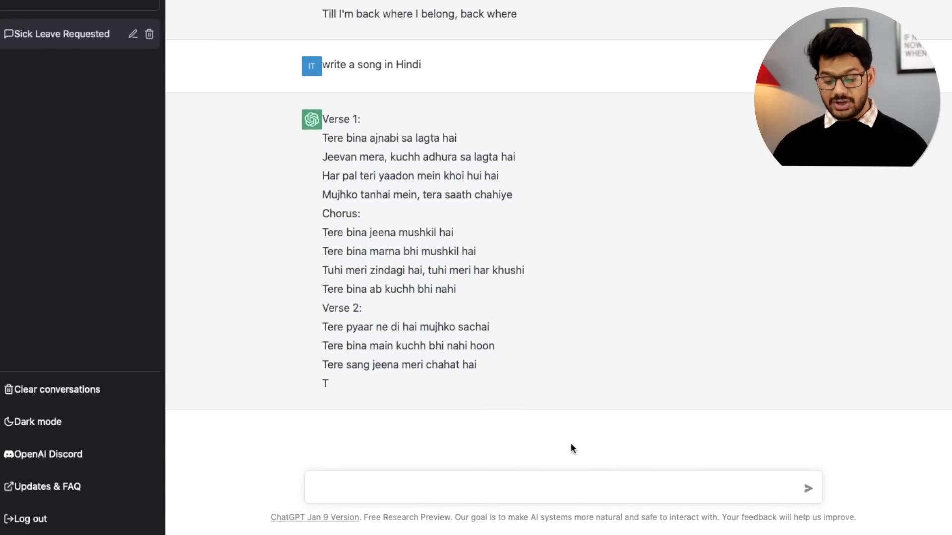
{"action": "type", "text": "what is the answers of 12 plus 3 plus 4 plus 1"}
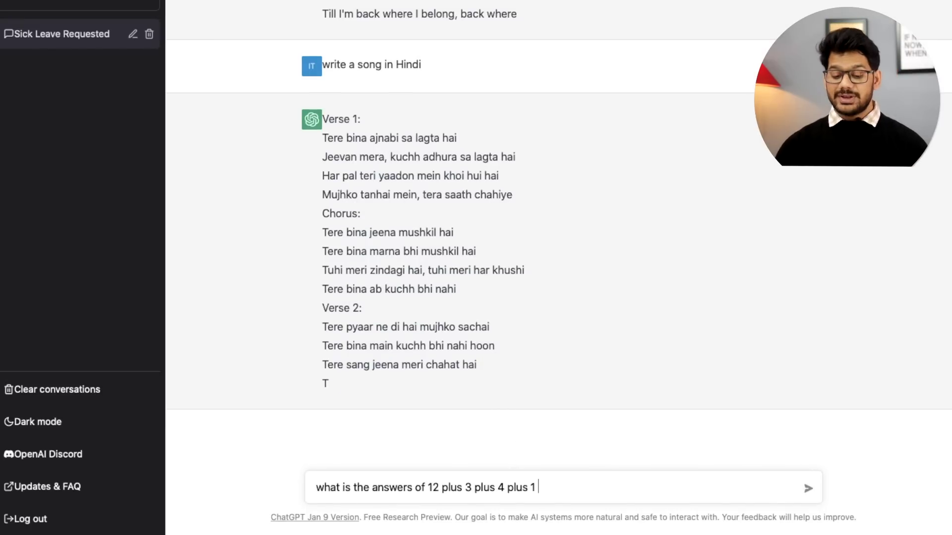
{"action": "key", "text": "Return"}
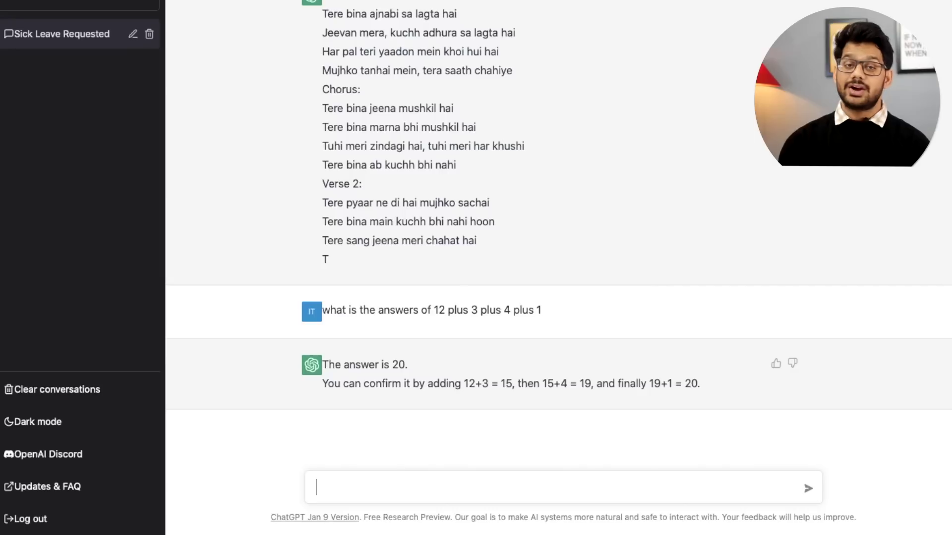
Submit the prompt "write a WhatsApp backend code" and, after its reply, "write a love letter".
{"action": "type", "text": "write a WhatsApp backend code"}
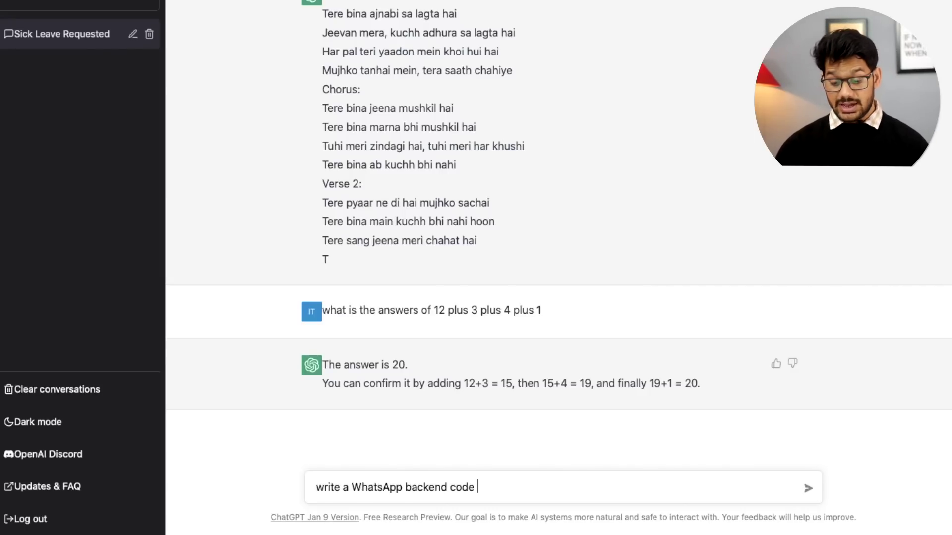
{"action": "key", "text": "Return"}
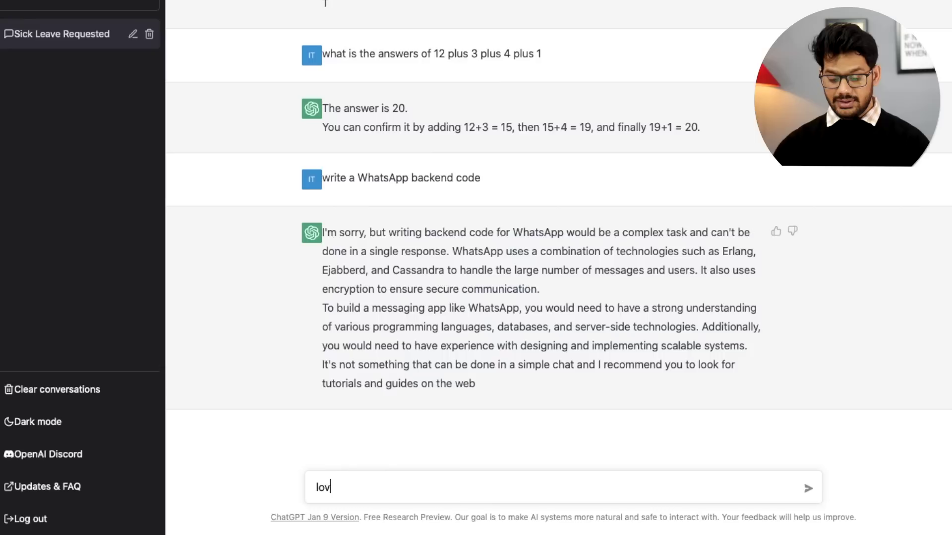
{"action": "type", "text": "e"}
{"action": "key", "text": "BackSpace"}
{"action": "key", "text": "BackSpace"}
{"action": "key", "text": "BackSpace"}
{"action": "key", "text": "BackSpace"}
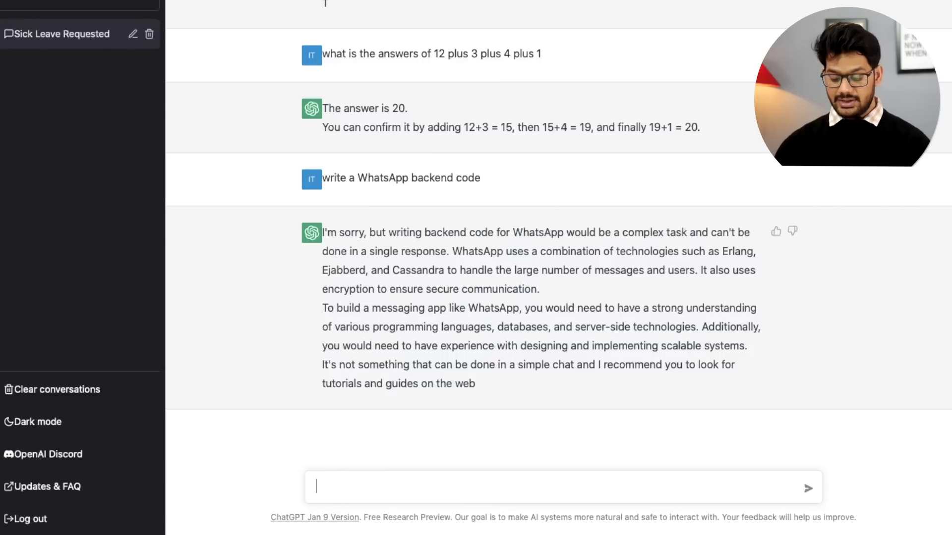
{"action": "type", "text": "write a love letter"}
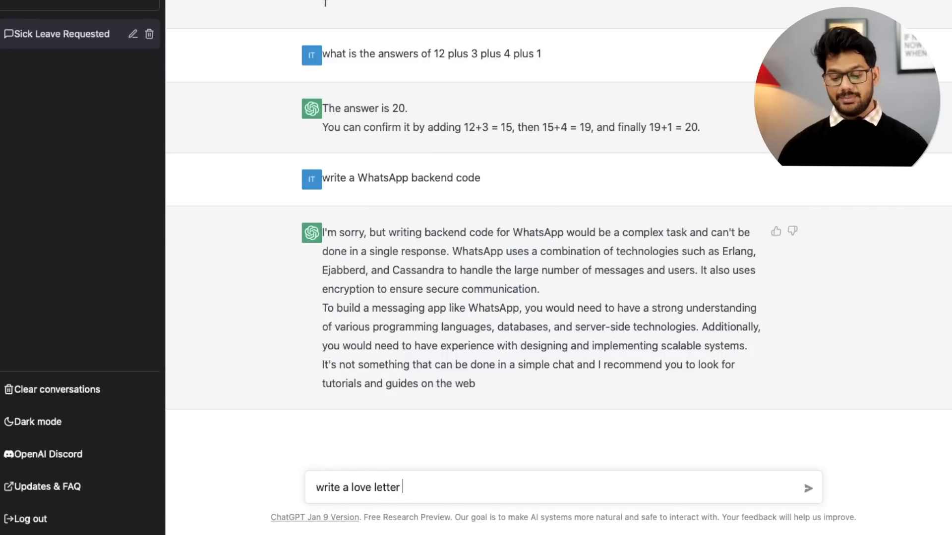
{"action": "key", "text": "Return"}
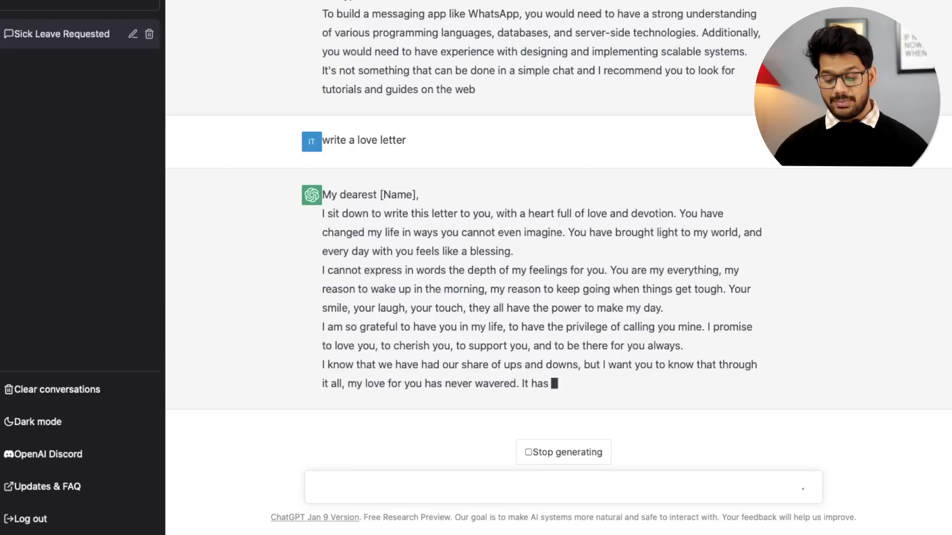
Stop the love letter reply and submit "write script for a youtube video in Hindi".
{"action": "left_click", "coordinate": [592, 463]}
{"action": "left_click", "coordinate": [535, 474]}
{"action": "type", "text": "write script for a youtube video in Hindi"}
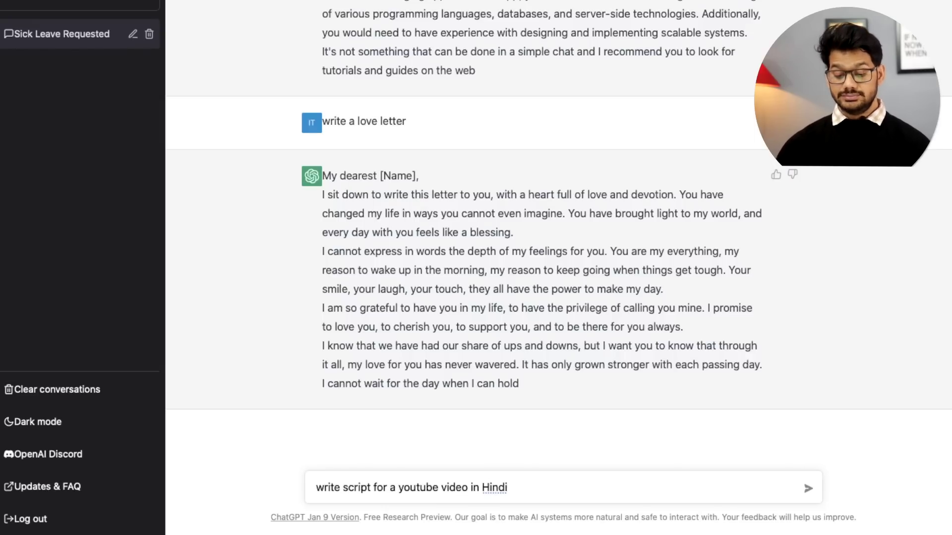
{"action": "key", "text": "Return"}
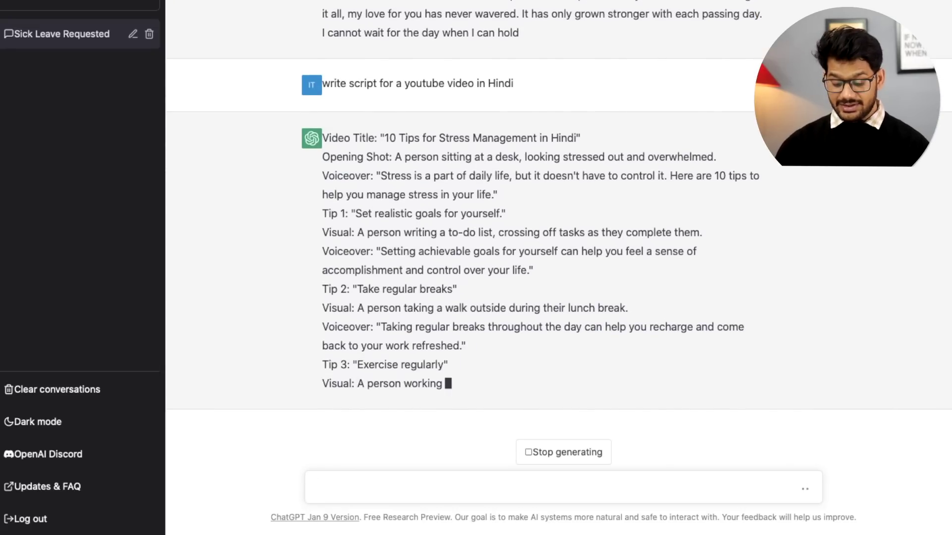
Stop the video script reply and submit the prompt "write a joke for on youtube".
{"action": "left_click", "coordinate": [542, 452]}
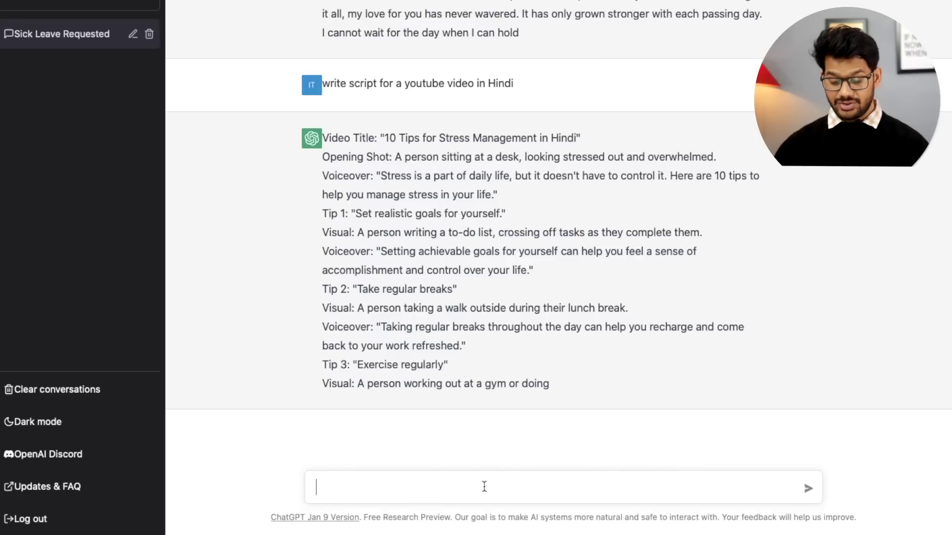
{"action": "type", "text": "write a "}
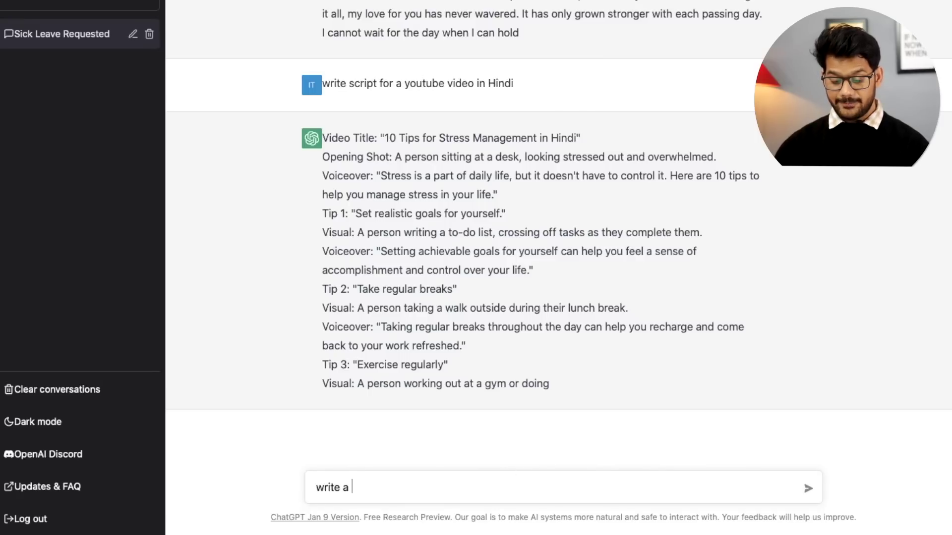
{"action": "type", "text": "joc"}
{"action": "key", "text": "BackSpace"}
{"action": "key", "text": "BackSpace"}
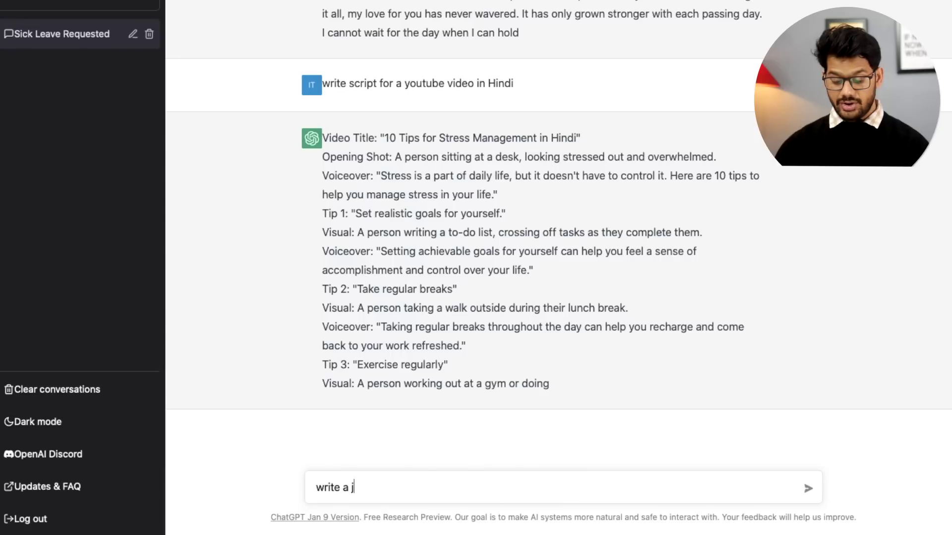
{"action": "type", "text": "oke for m"}
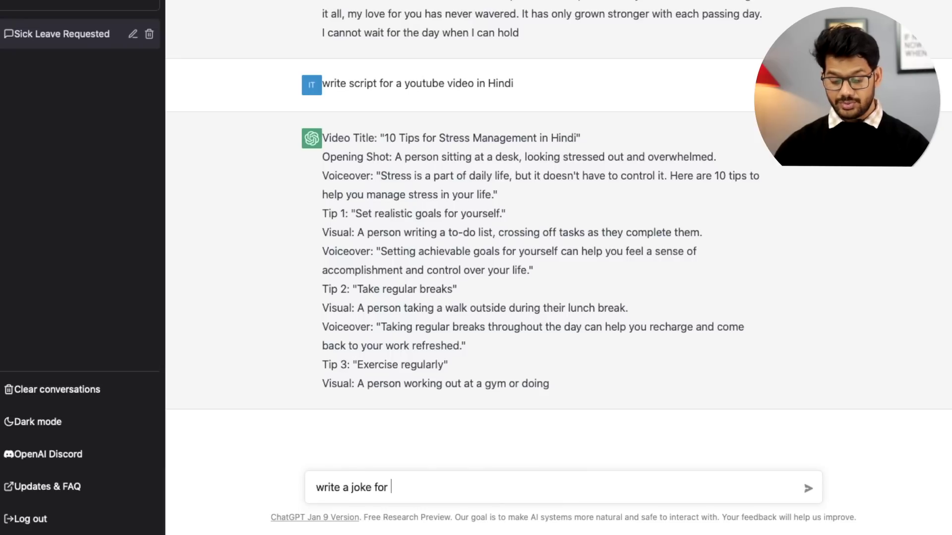
{"action": "key", "text": "BackSpace"}
{"action": "key", "text": "BackSpace"}
{"action": "type", "text": "on "}
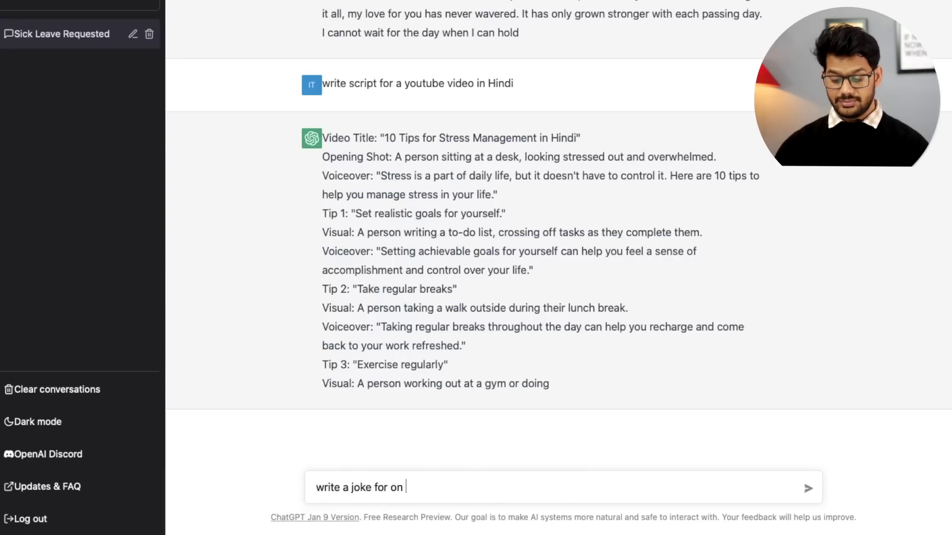
{"action": "type", "text": "youtube"}
{"action": "key", "text": "Return"}
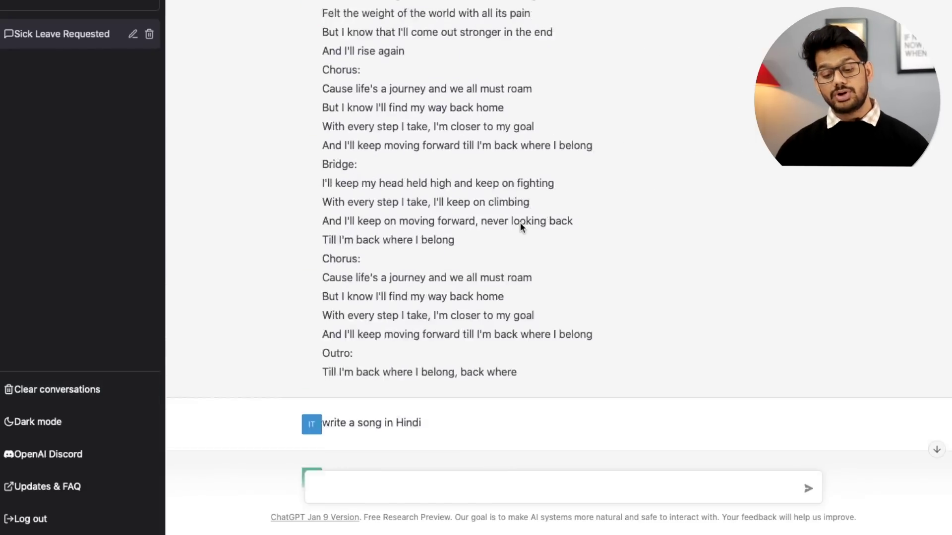
Look back through the whole conversation and try dark mode before returning to light mode.
{"action": "scroll", "coordinate": [519, 222], "scroll_direction": "up", "scroll_amount": 10}
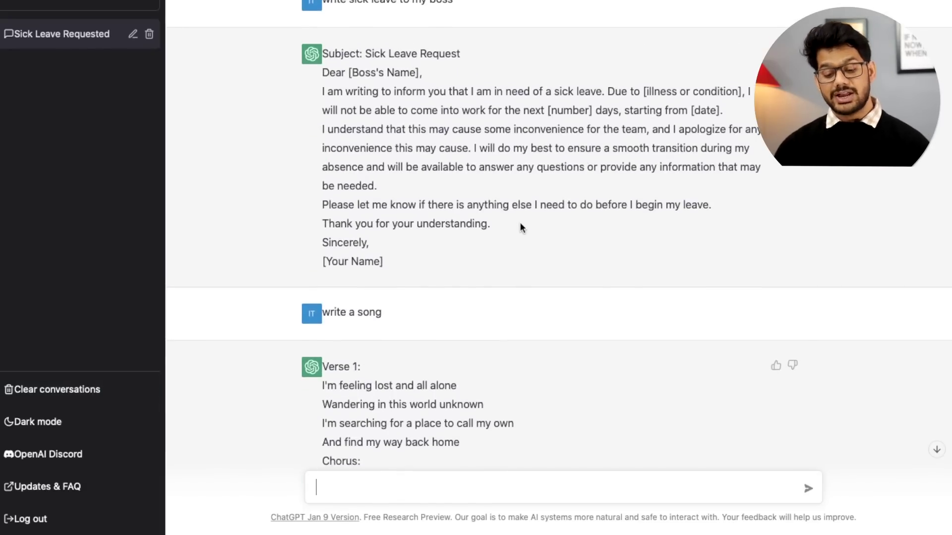
{"action": "scroll", "coordinate": [519, 222], "scroll_direction": "down", "scroll_amount": 10}
{"action": "scroll", "coordinate": [520, 222], "scroll_direction": "down", "scroll_amount": 15}
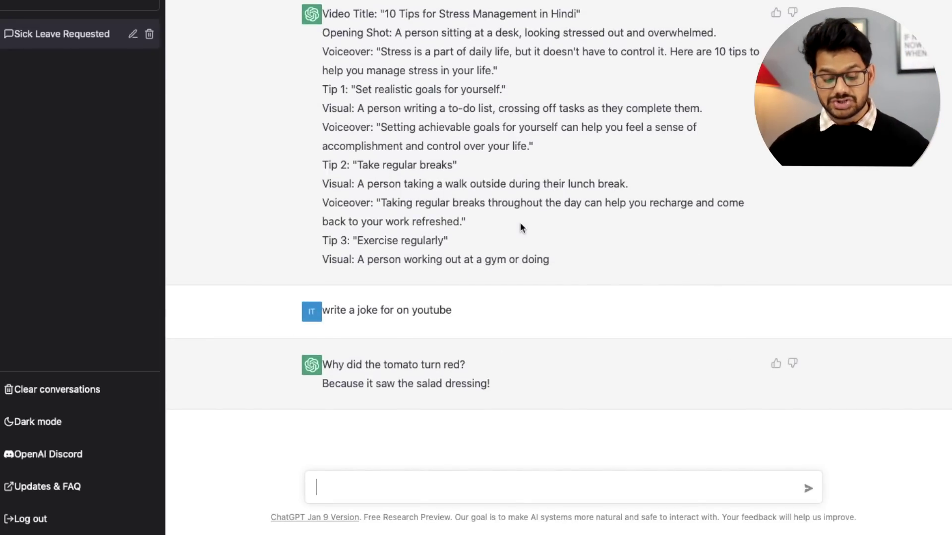
{"action": "left_click", "coordinate": [38, 422]}
{"action": "left_click", "coordinate": [59, 430]}
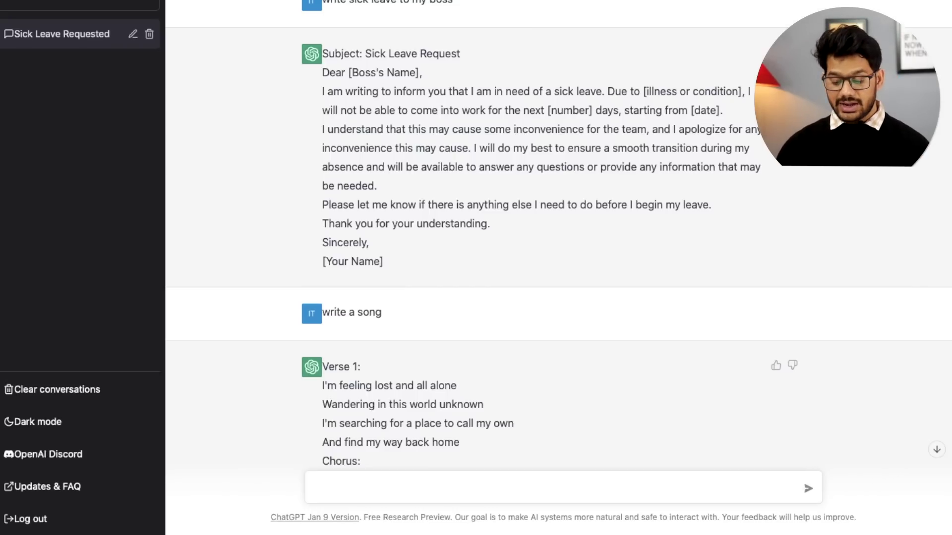
Write a new prompt beginning "trending topic for" in the same conversation.
{"action": "left_click", "coordinate": [471, 492]}
{"action": "type", "text": "trending"}
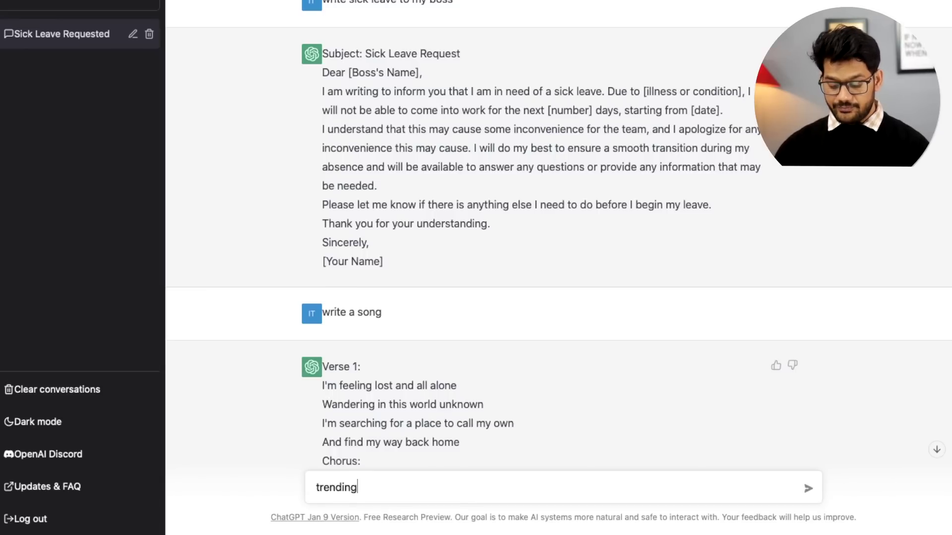
{"action": "type", "text": " topic for"}
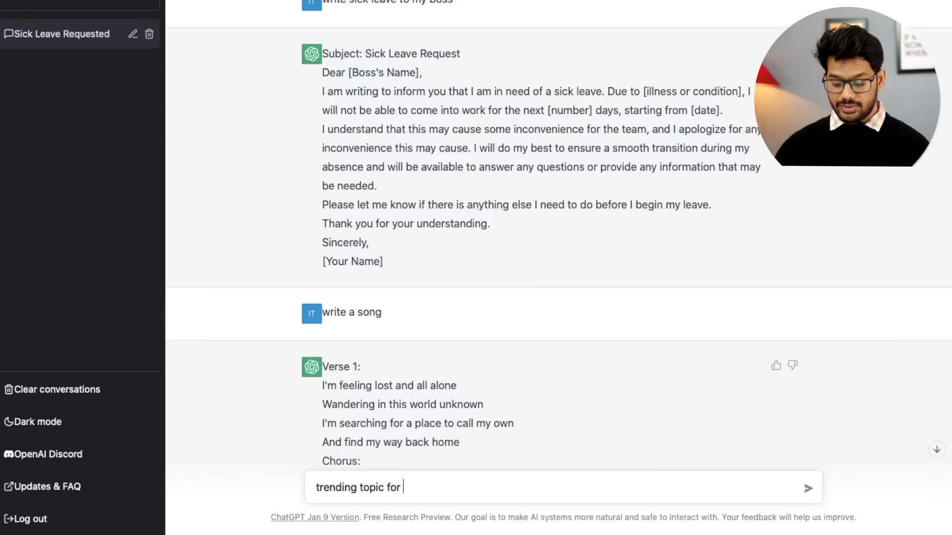